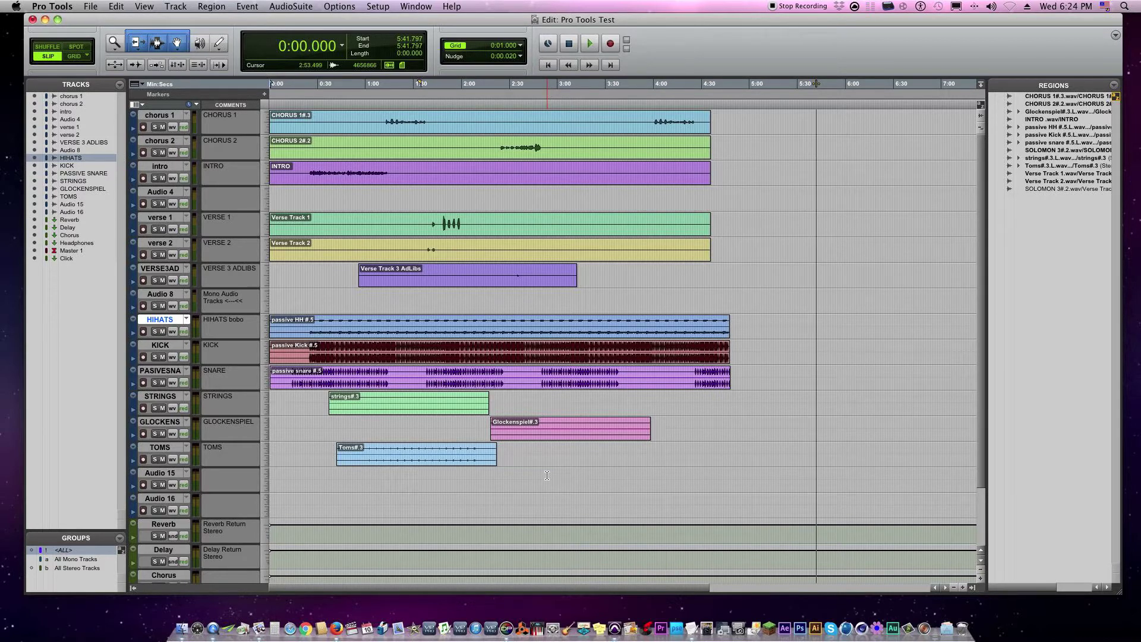
# Step: Try edit-cursor positions and trial region selections on the timeline, then clear the selection
pyautogui.click(592, 293)
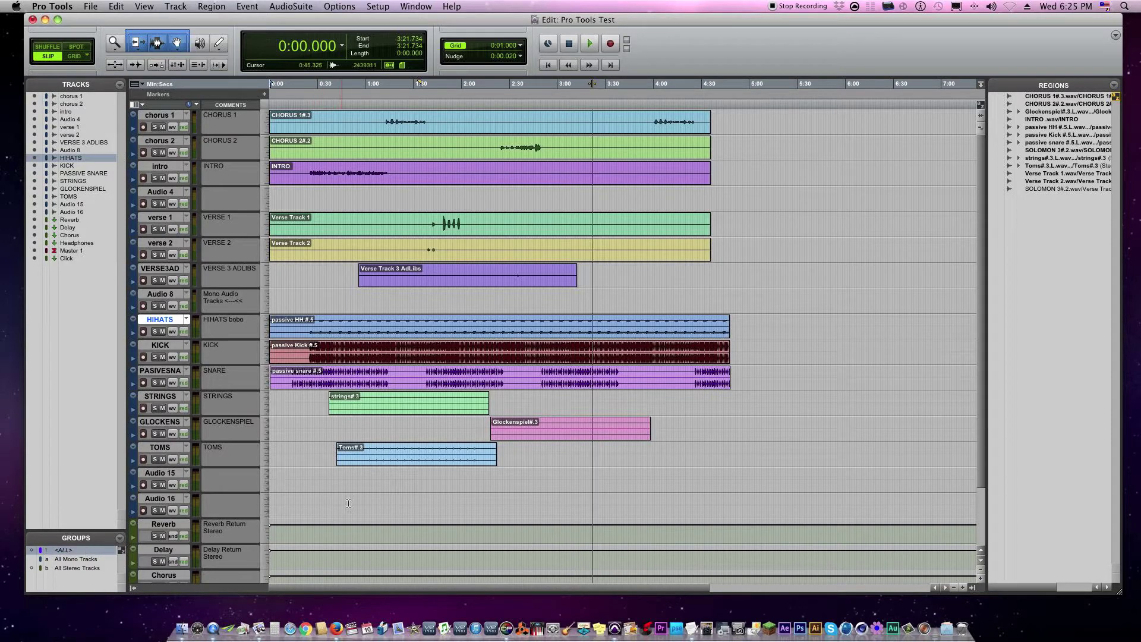
pyautogui.click(473, 297)
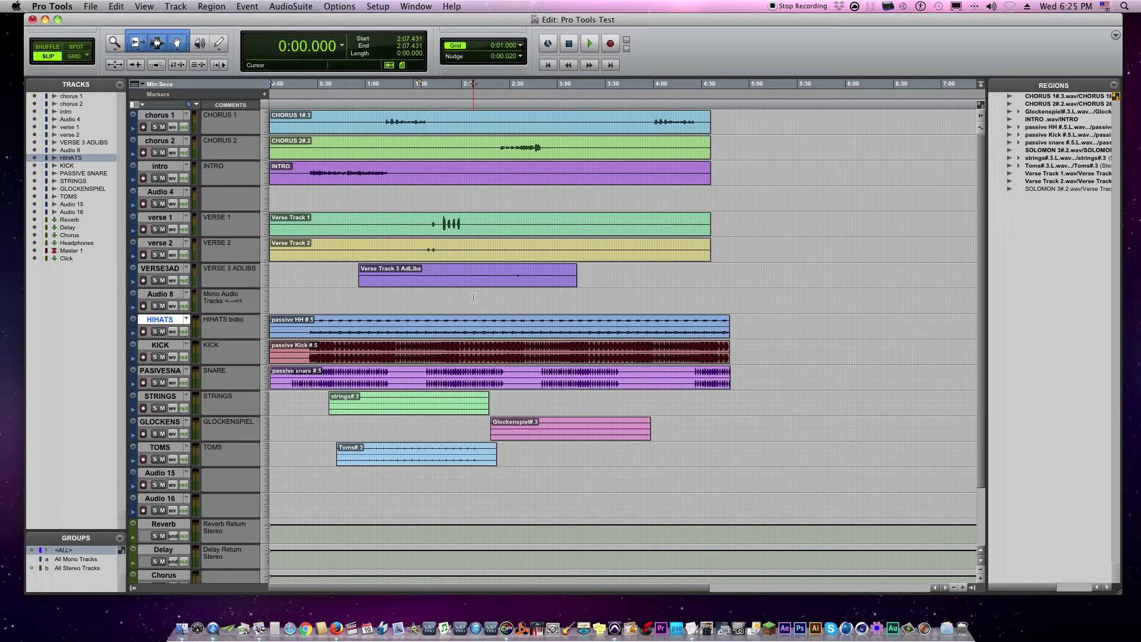
pyautogui.press('super+a')
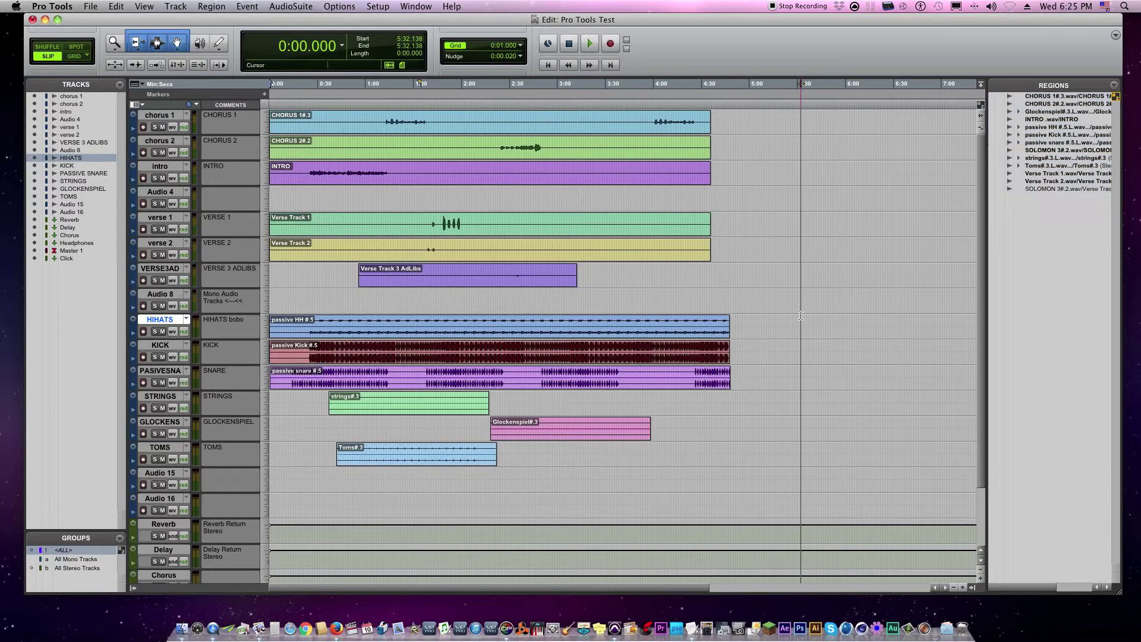
pyautogui.click(800, 312)
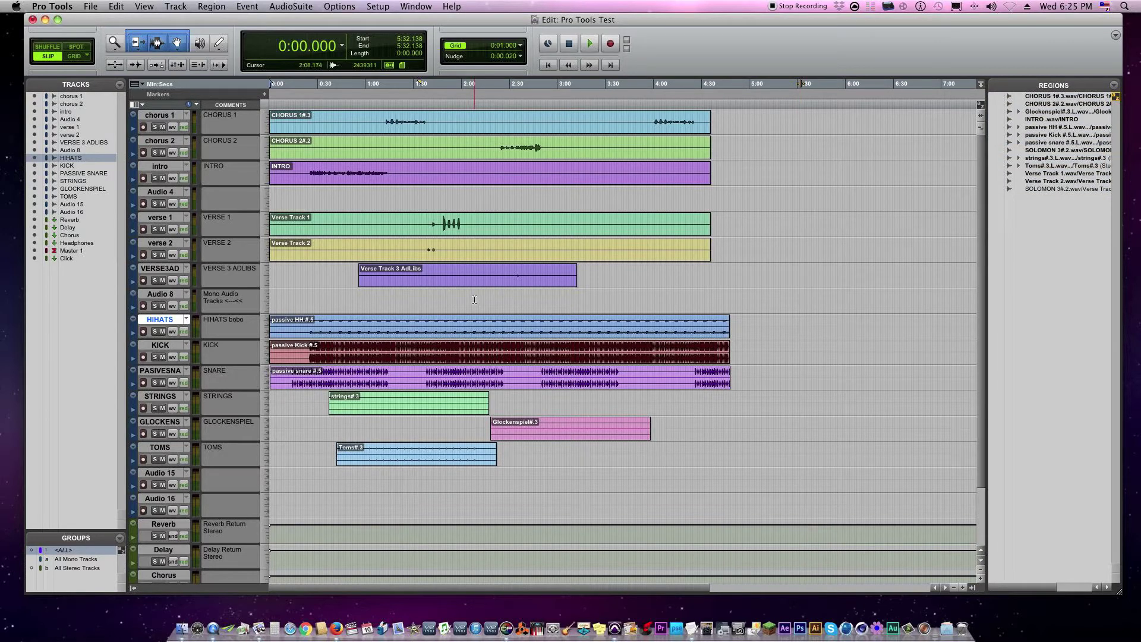
pyautogui.press('super+a')
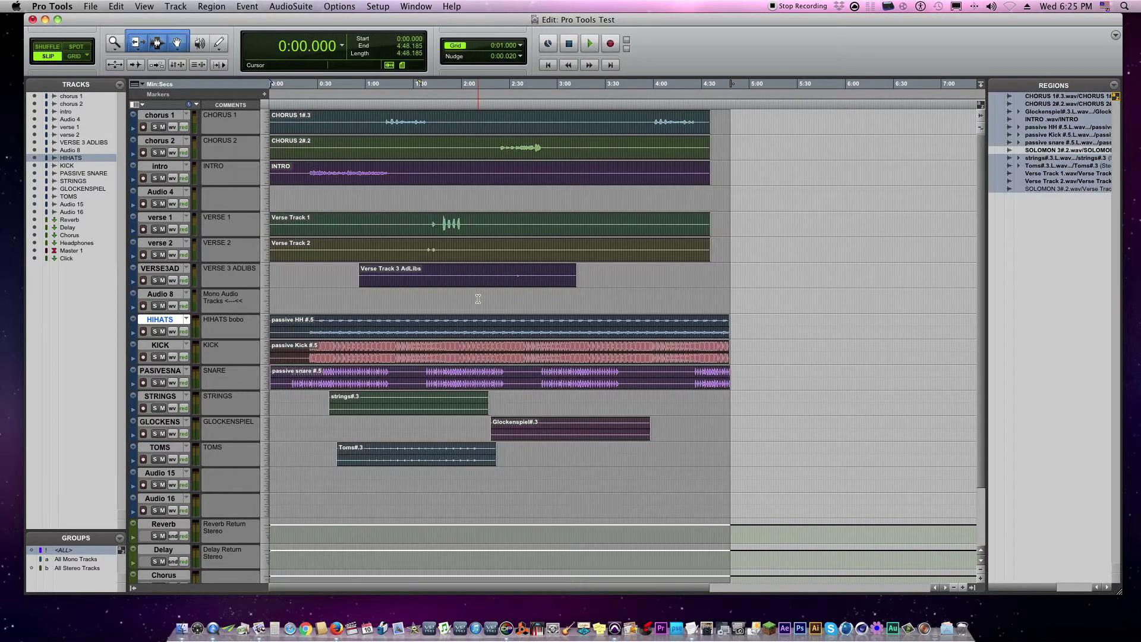
pyautogui.click(746, 285)
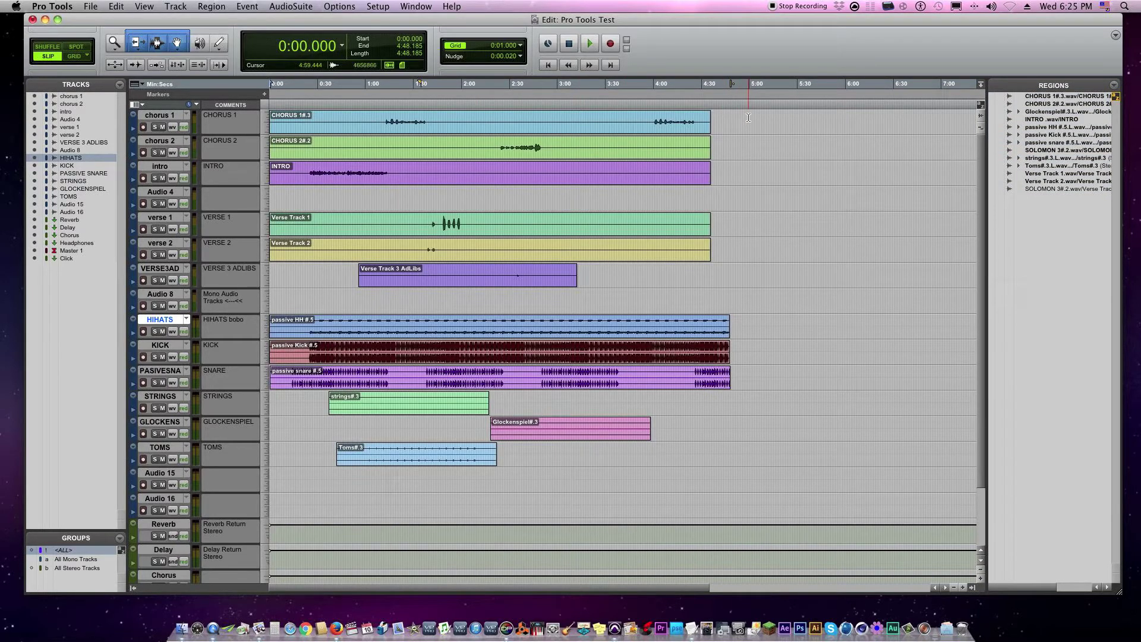
pyautogui.moveTo(748, 117); pyautogui.dragTo(264, 255)
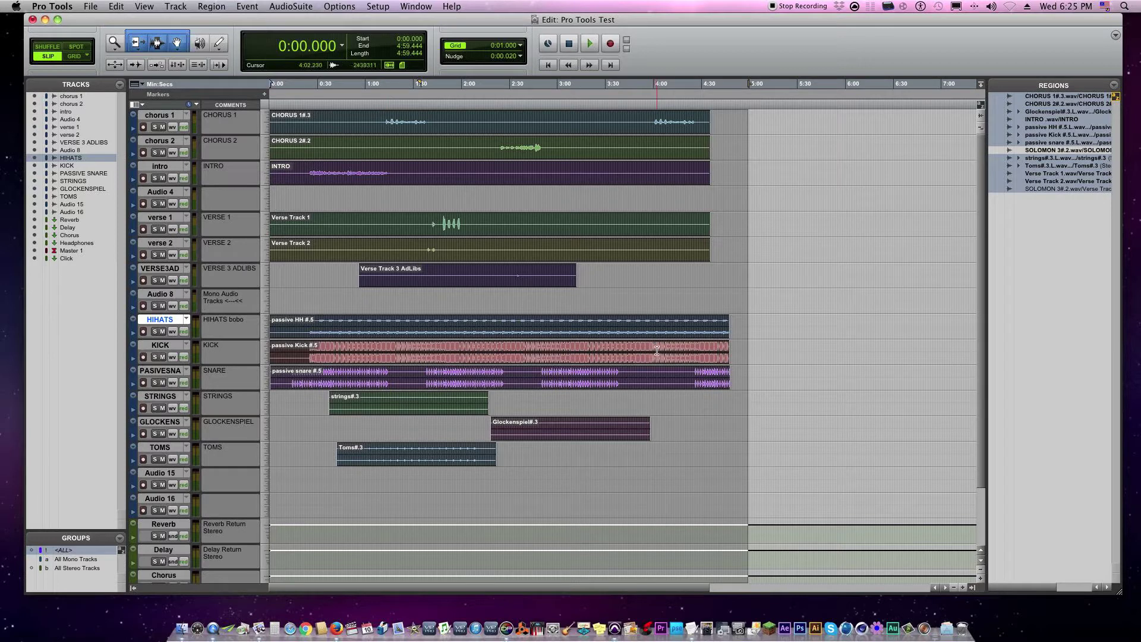
pyautogui.click(621, 292)
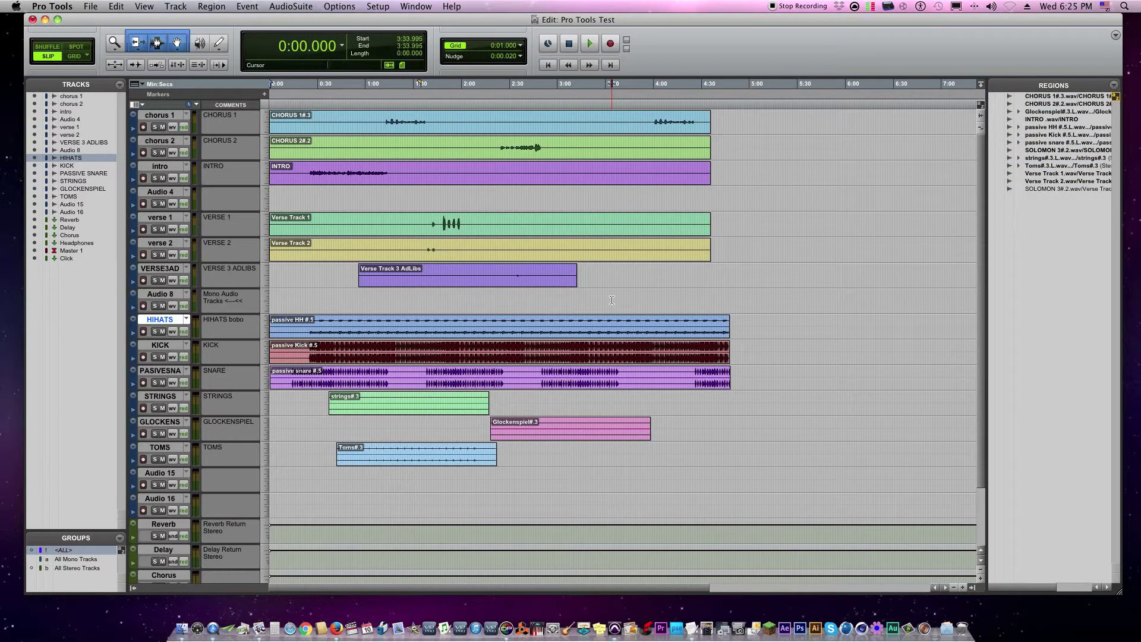
# Step: Select all regions and consolidate each track into one region from session start to 4:48.185
pyautogui.press('super+a')
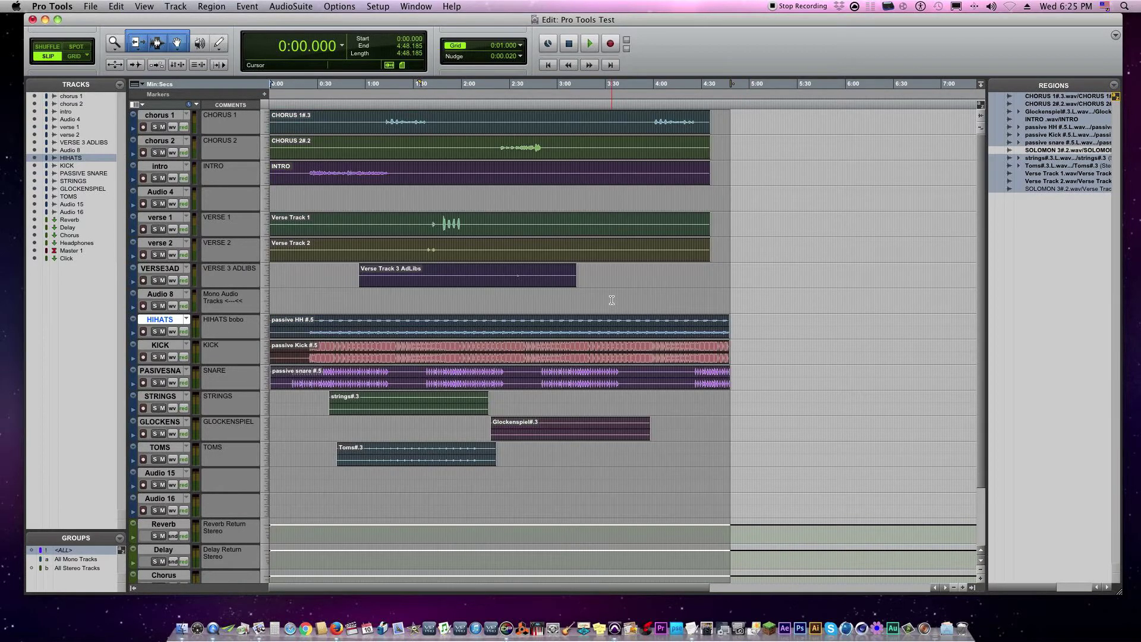
pyautogui.click(116, 7)
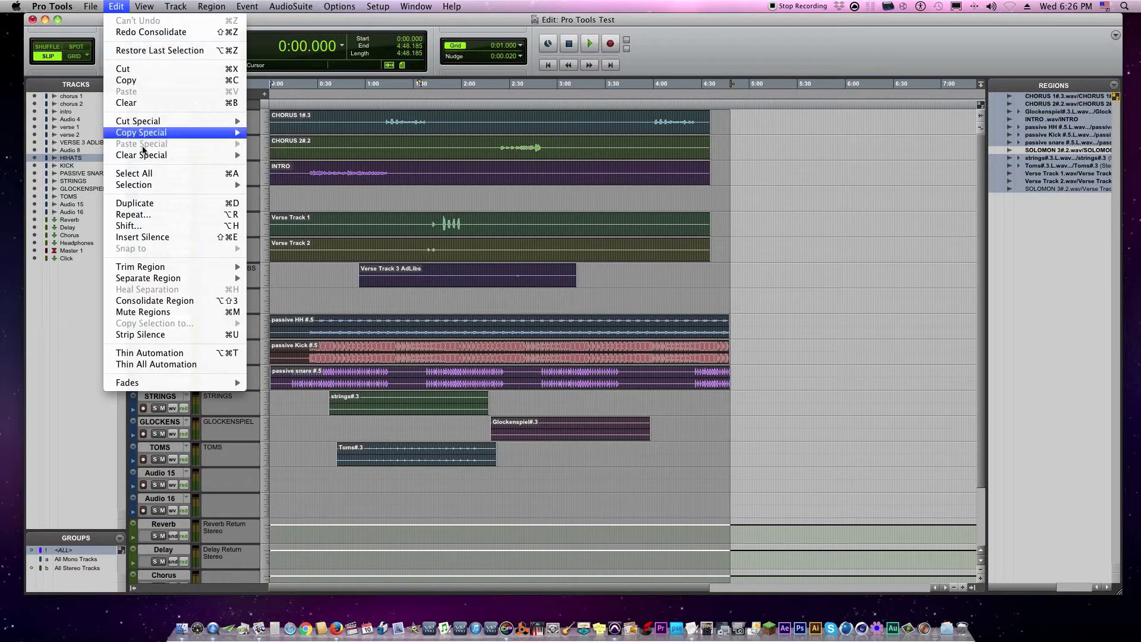
pyautogui.click(176, 301)
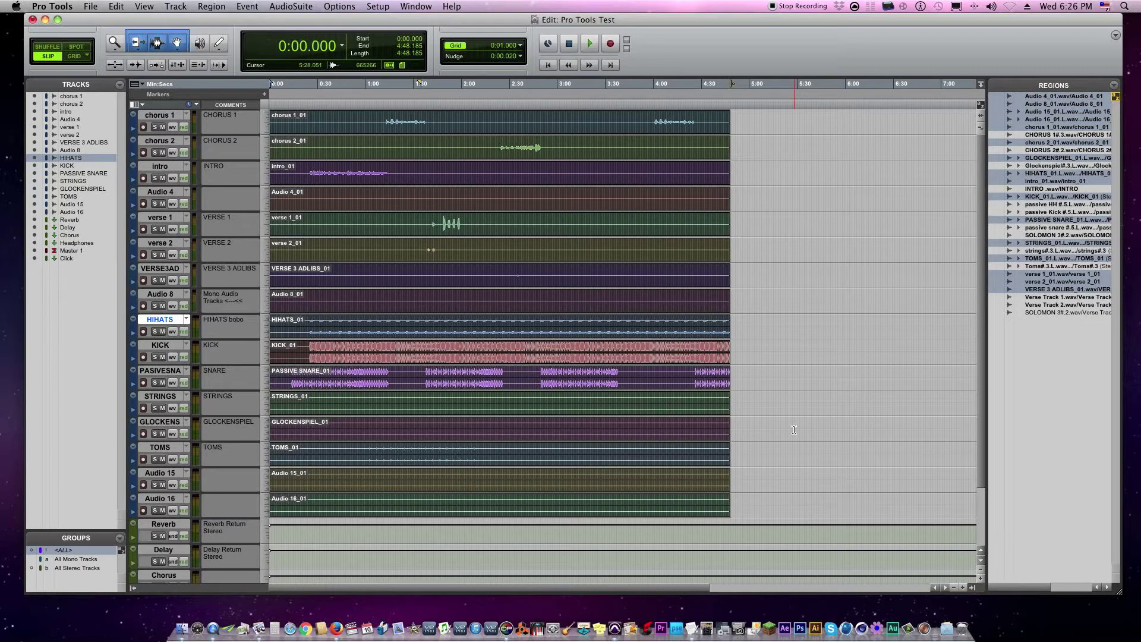
pyautogui.press('super+shift+k')
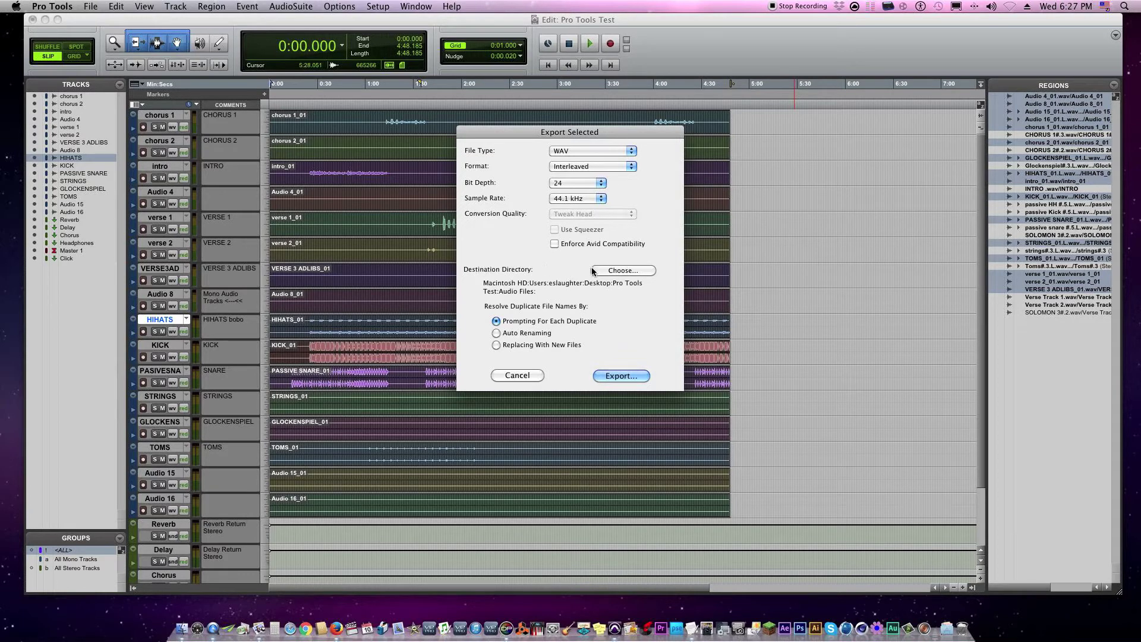
# Step: Choose a destination folder for the 24-bit, 44.1 kHz interleaved WAV export
pyautogui.click(623, 271)
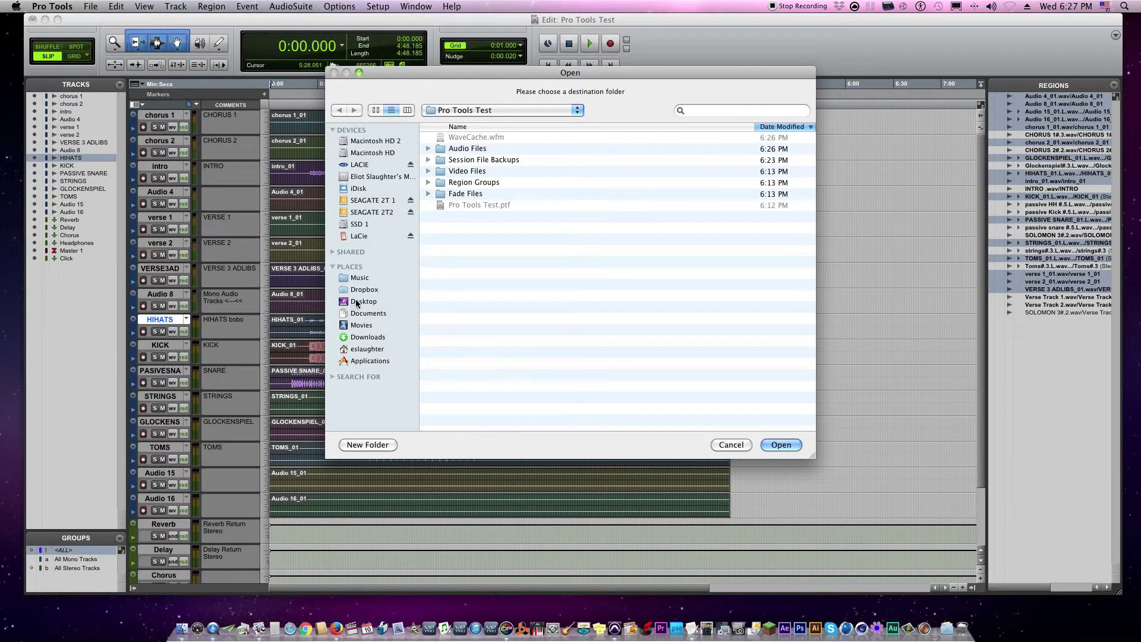
# Step: Create a 'PRO TOOL 1' folder on the Desktop and set it as the export destination
pyautogui.click(359, 302)
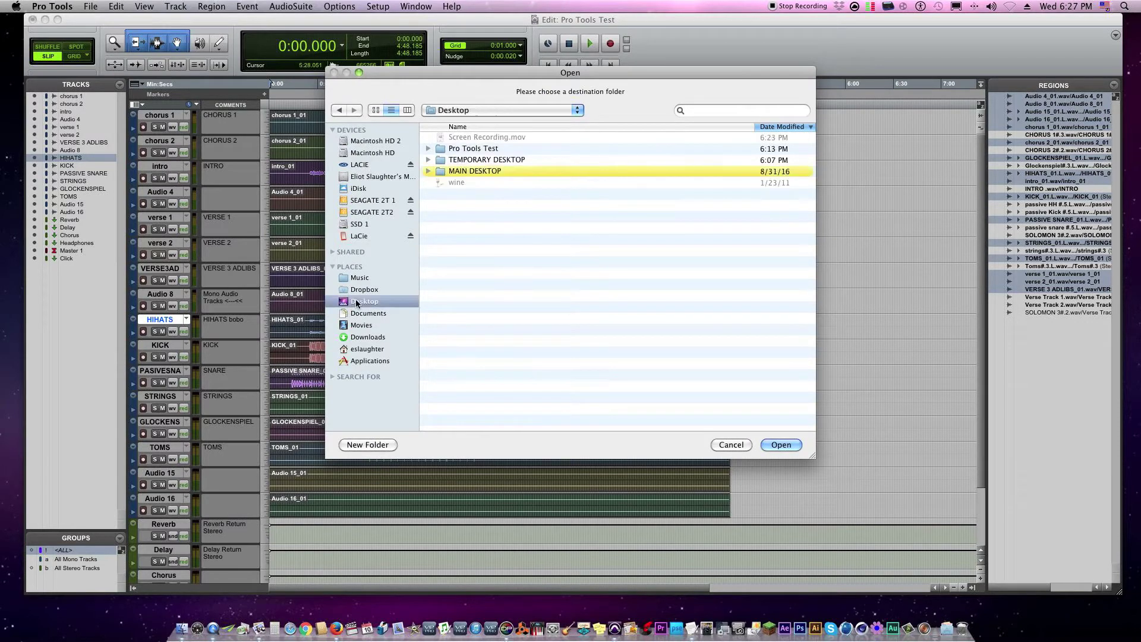
pyautogui.click(367, 444)
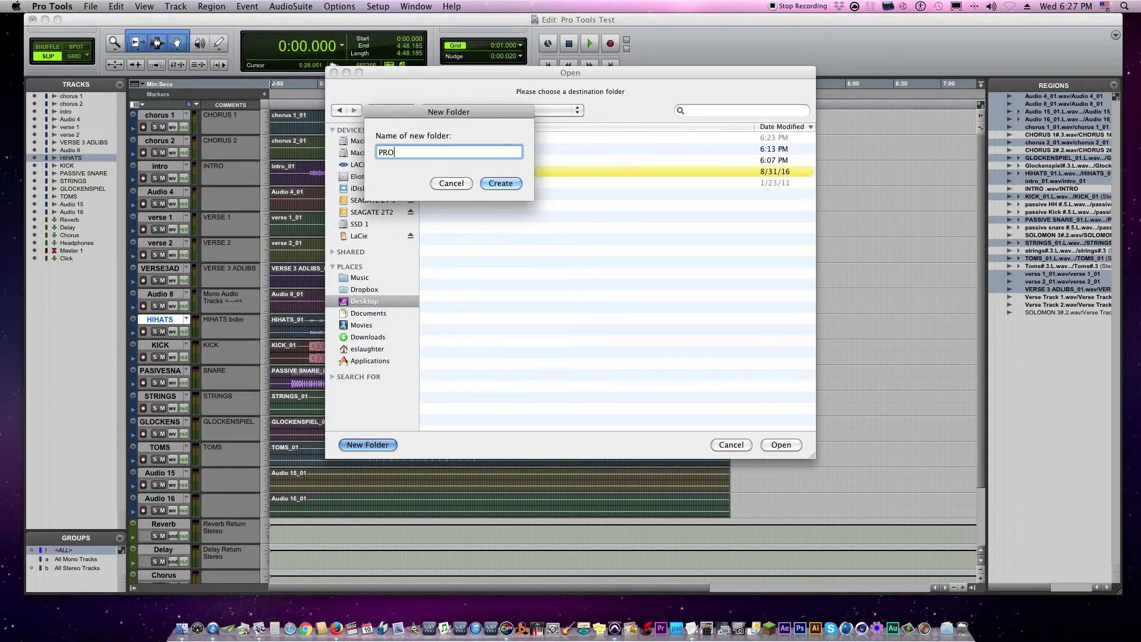
pyautogui.write('TOOL 1')
pyautogui.click(501, 183)
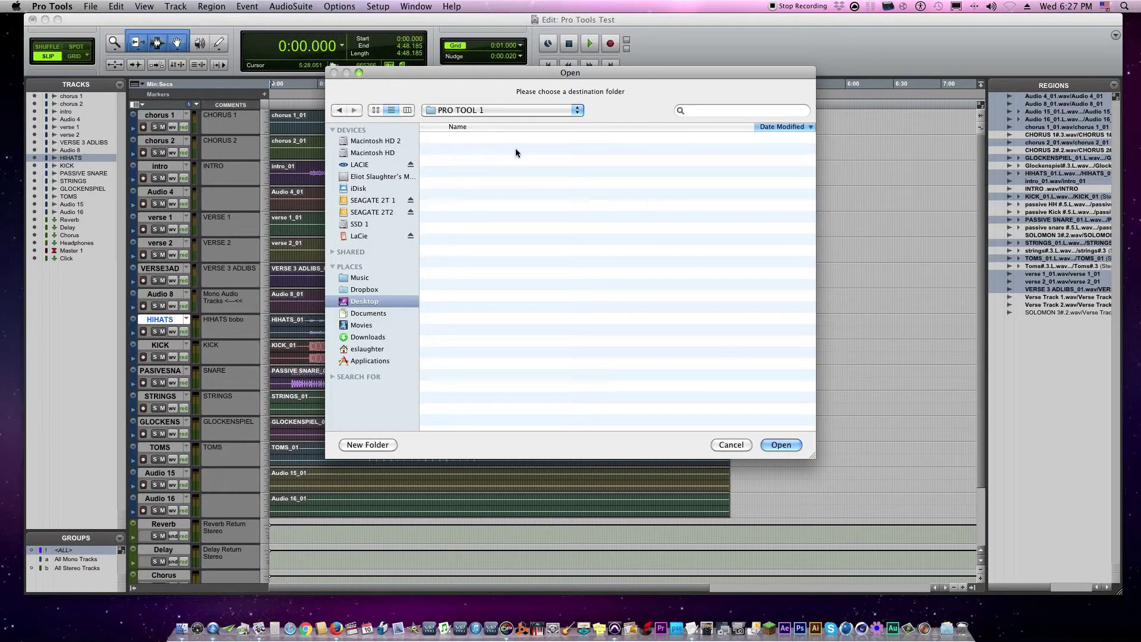
pyautogui.click(781, 445)
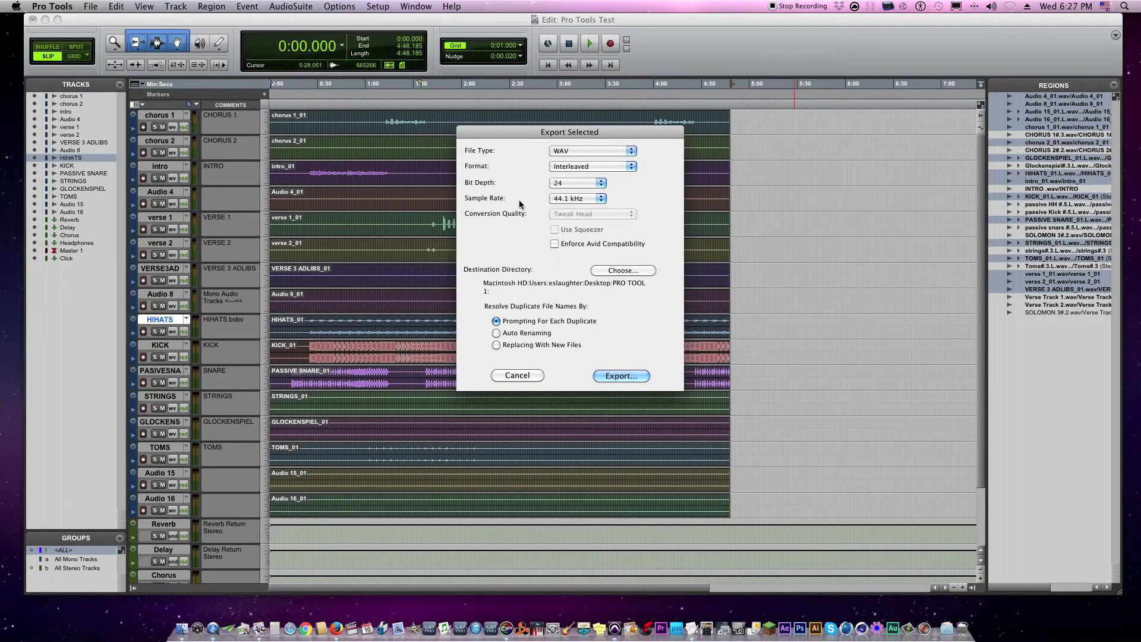
# Step: Export the consolidated regions as WAV files into PRO TOOL 1, then hide Pro Tools
pyautogui.moveTo(542, 133); pyautogui.dragTo(496, 142)
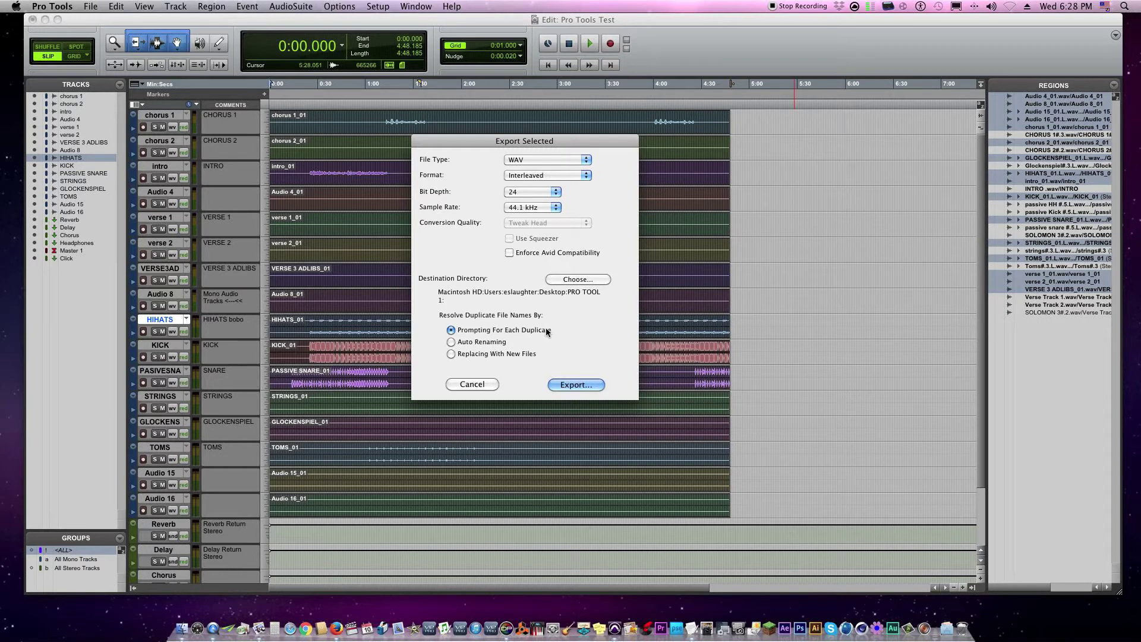
pyautogui.click(571, 385)
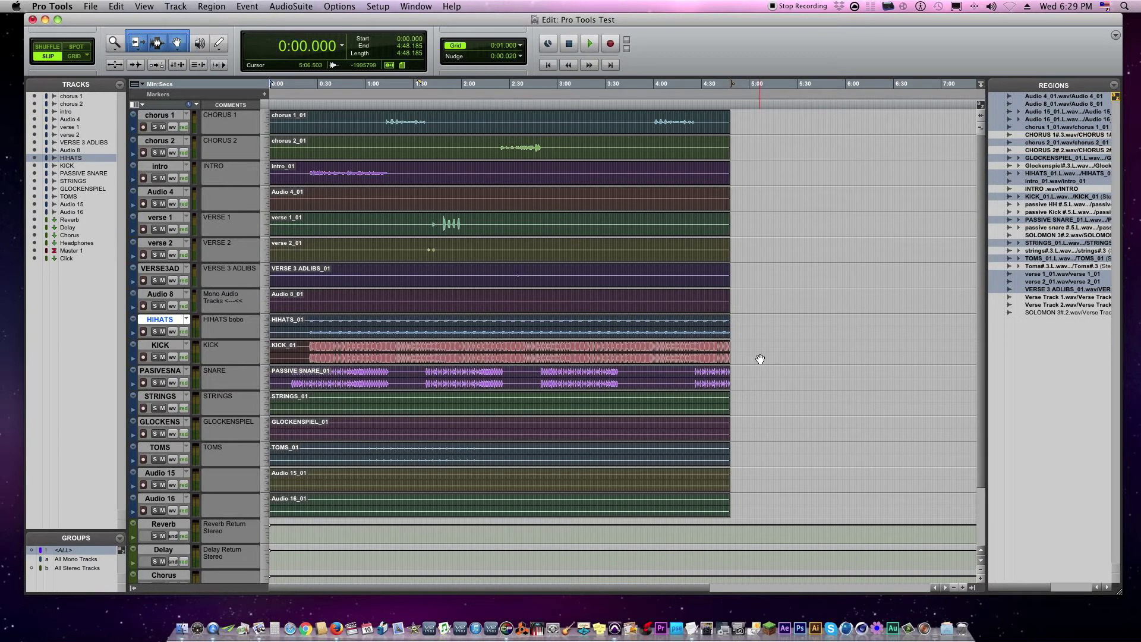
pyautogui.press('super+h')
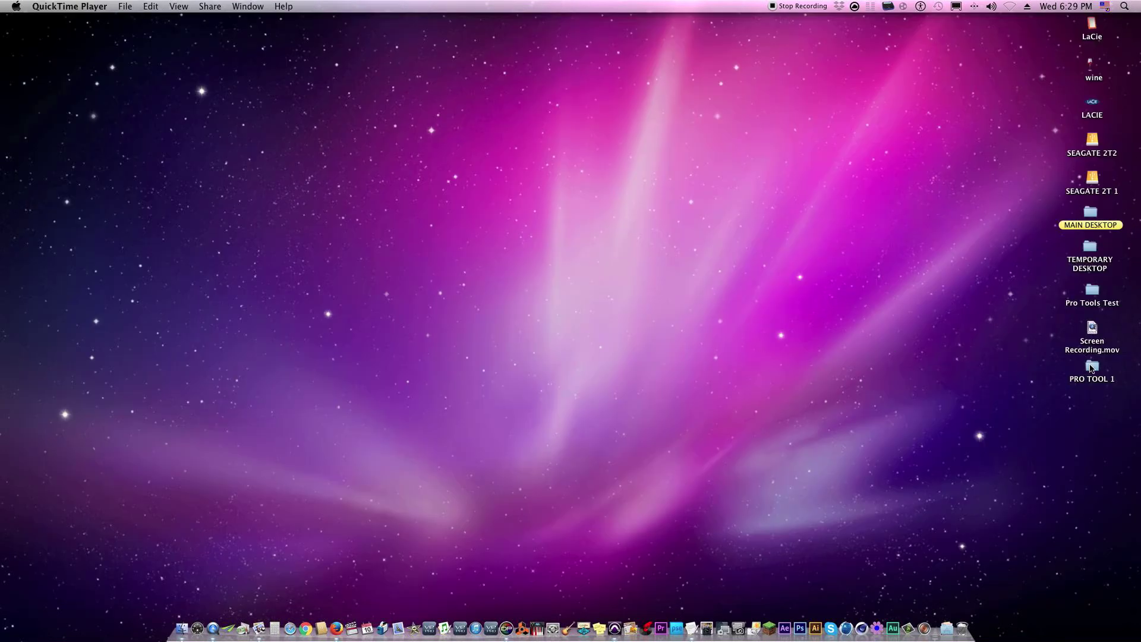
# Step: Open the PRO TOOL 1 folder and enlarge its window to list the 16 WAV stems
pyautogui.moveTo(1090, 367); pyautogui.dragTo(591, 284)
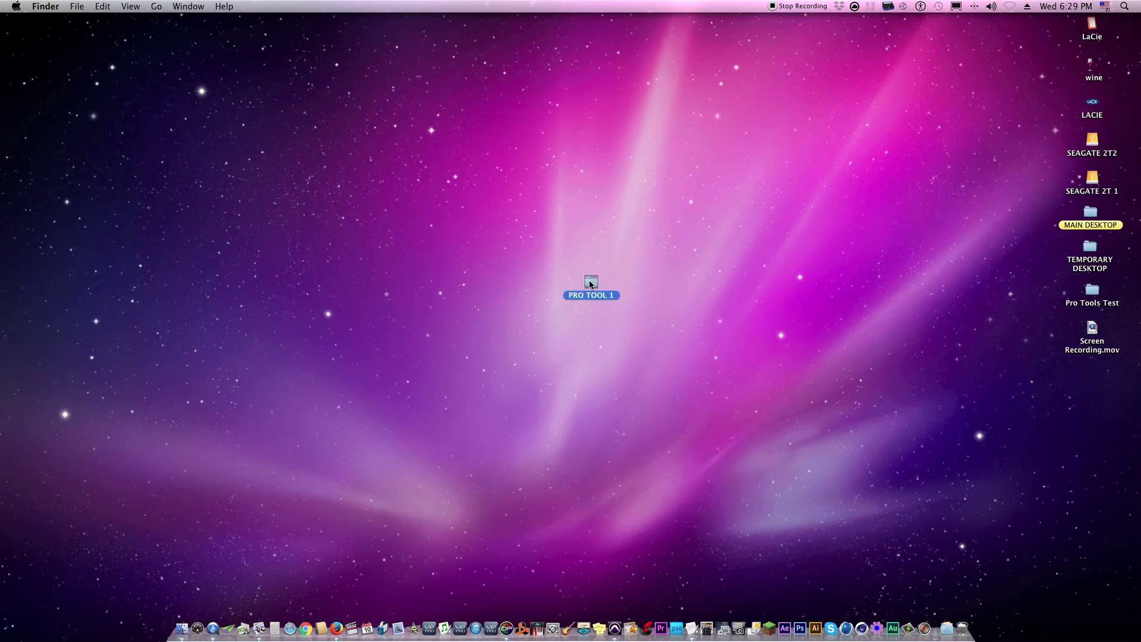
pyautogui.doubleClick(590, 283)
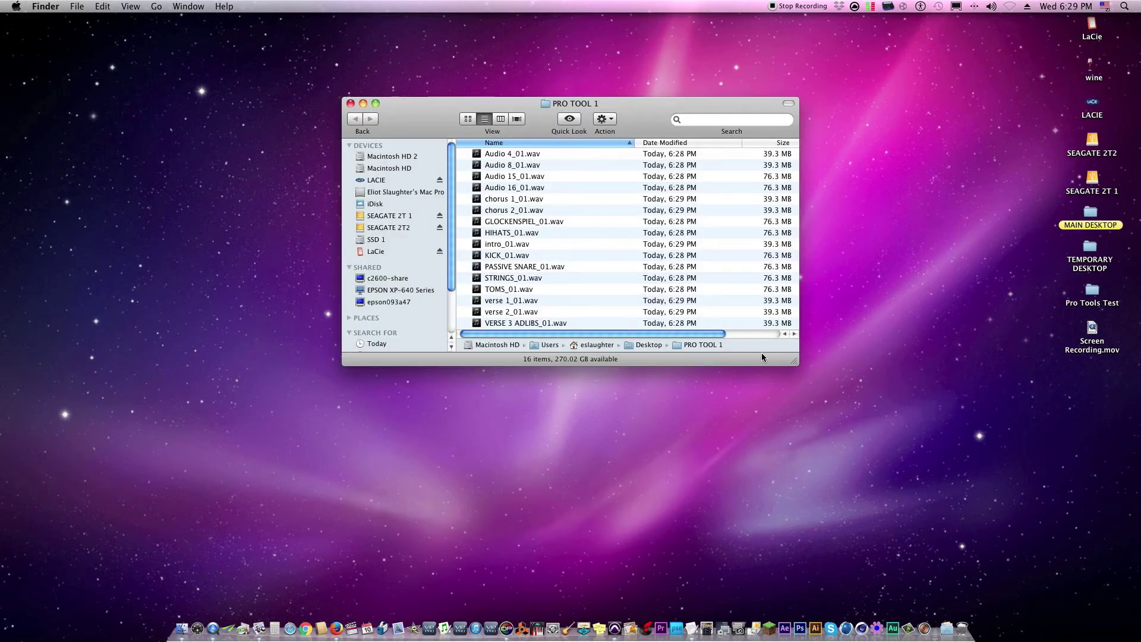
pyautogui.moveTo(794, 360); pyautogui.dragTo(925, 494)
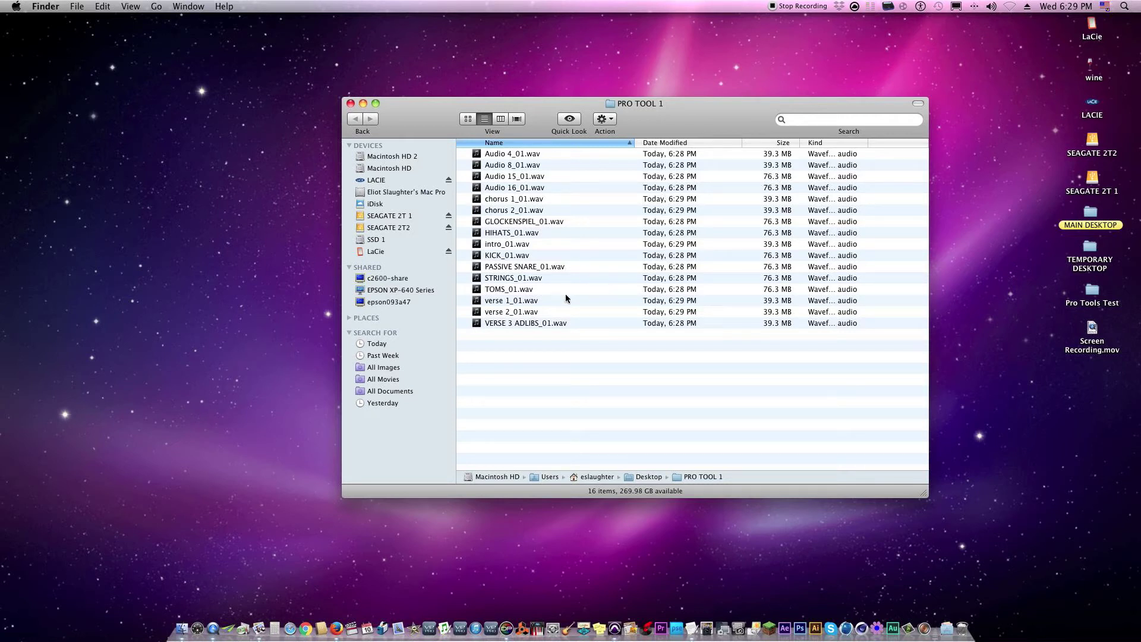
# Step: Close the PRO TOOL 1 window and shift the folder icon toward the desktop centre
pyautogui.click(351, 104)
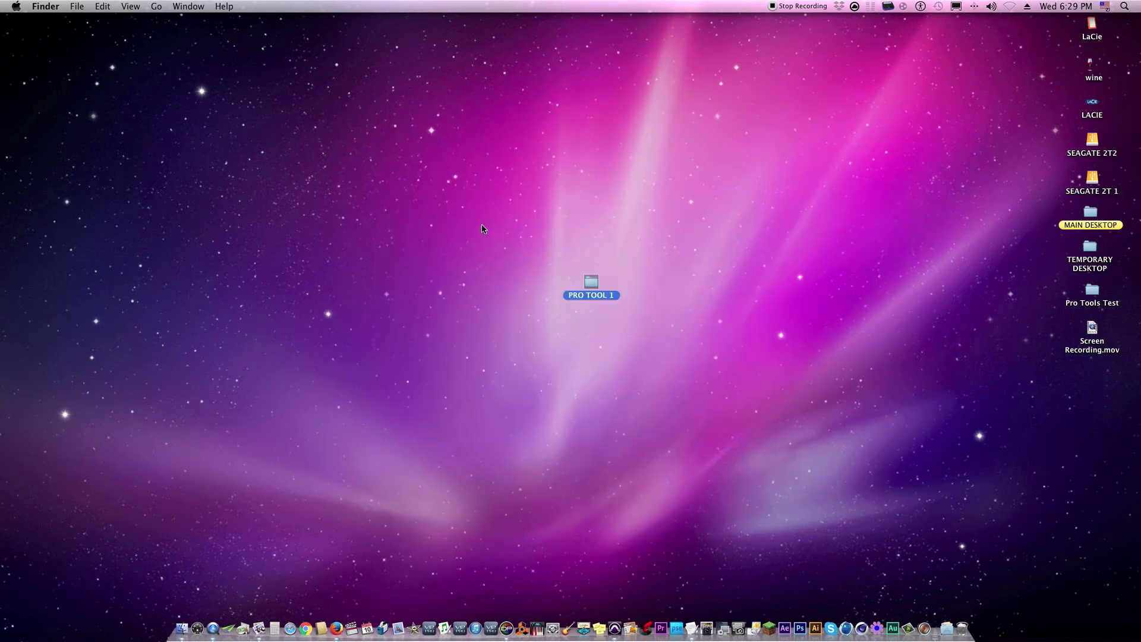
pyautogui.click(496, 234)
pyautogui.moveTo(589, 284); pyautogui.dragTo(565, 292)
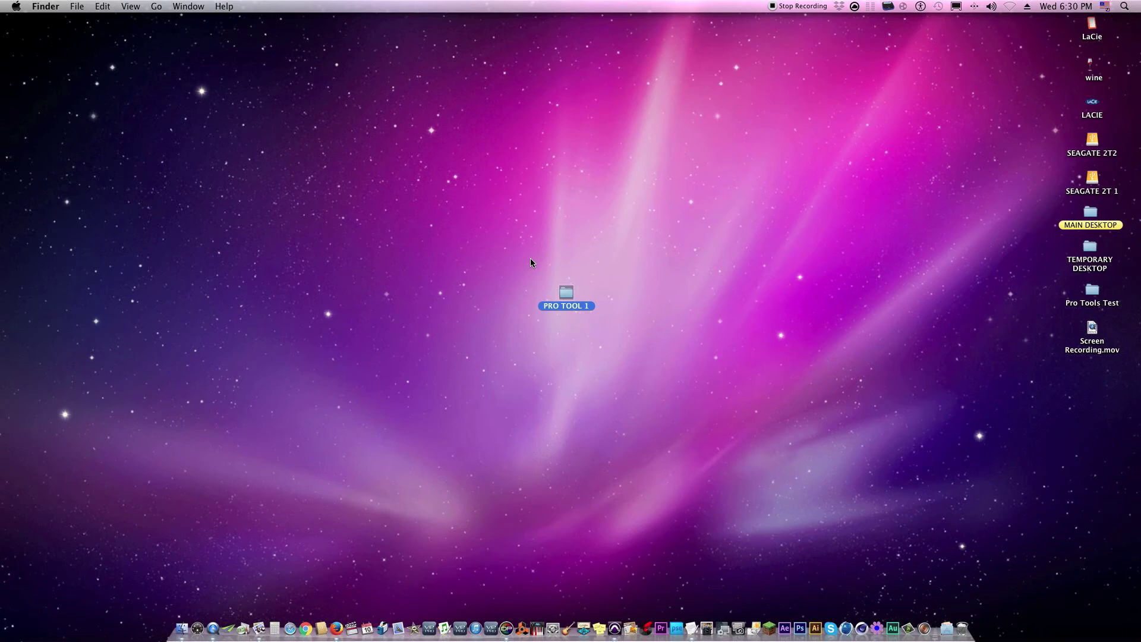
pyautogui.click(495, 289)
# Step: Compress PRO TOOL 1 into PRO TOOL 1.zip and place the archive below the folder
pyautogui.click(78, 7)
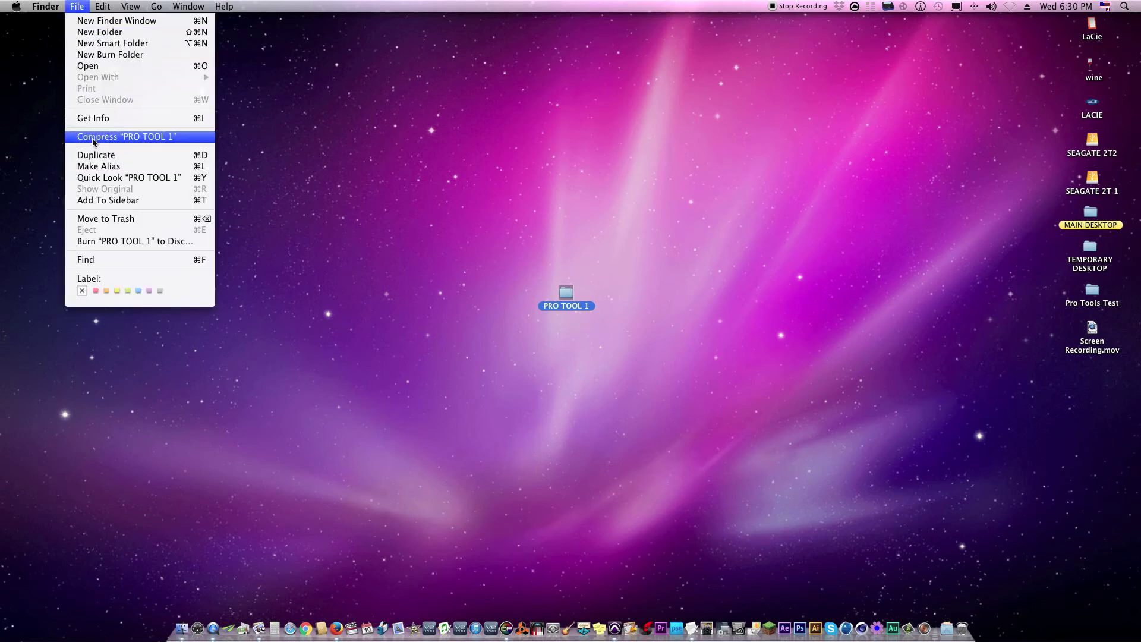
pyautogui.click(143, 137)
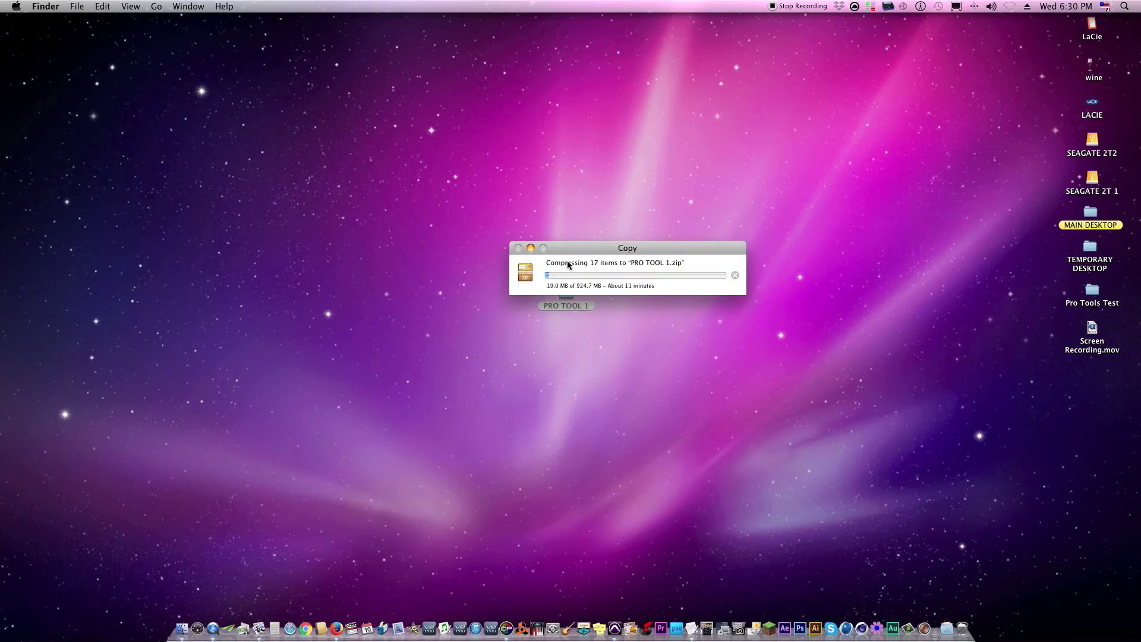
pyautogui.moveTo(574, 250); pyautogui.dragTo(561, 202)
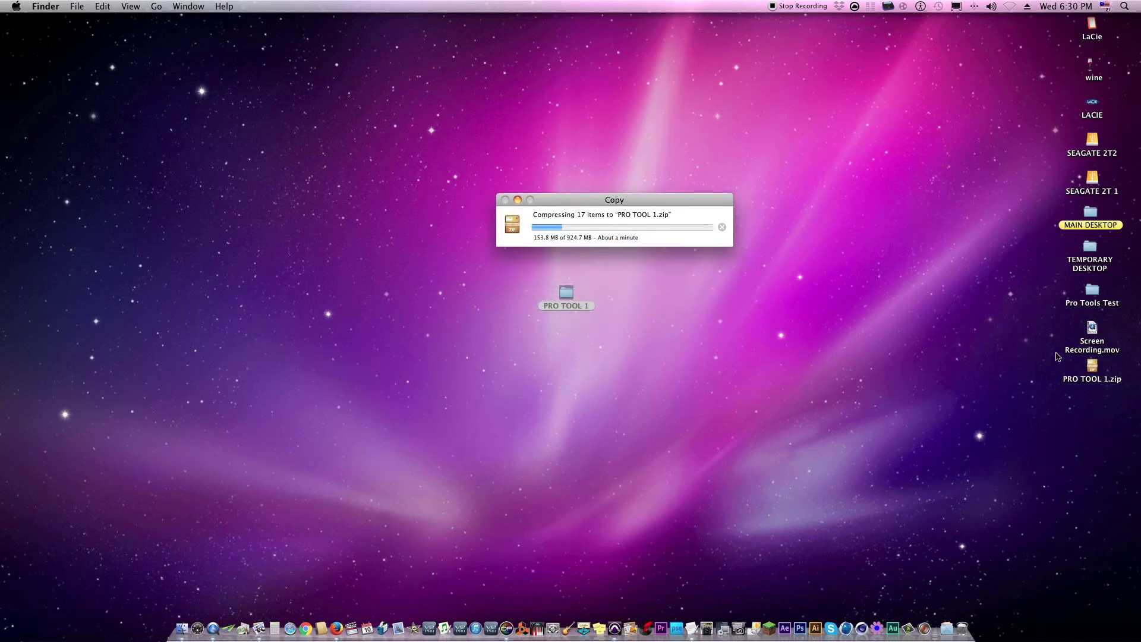
pyautogui.click(1092, 365)
pyautogui.moveTo(1092, 365); pyautogui.dragTo(568, 323)
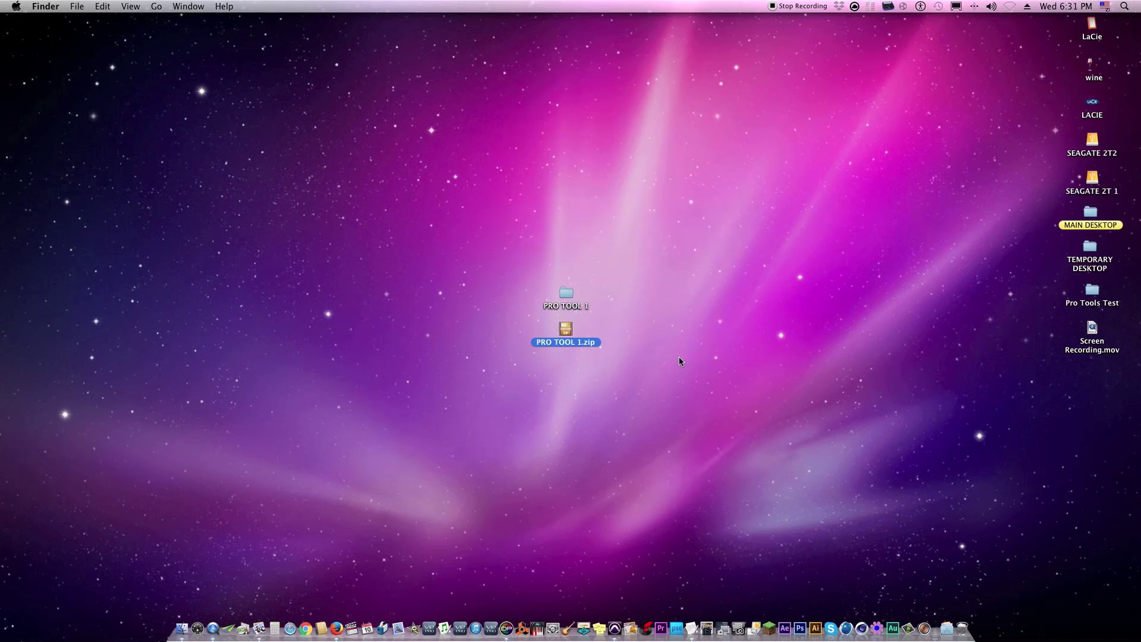
pyautogui.click(660, 369)
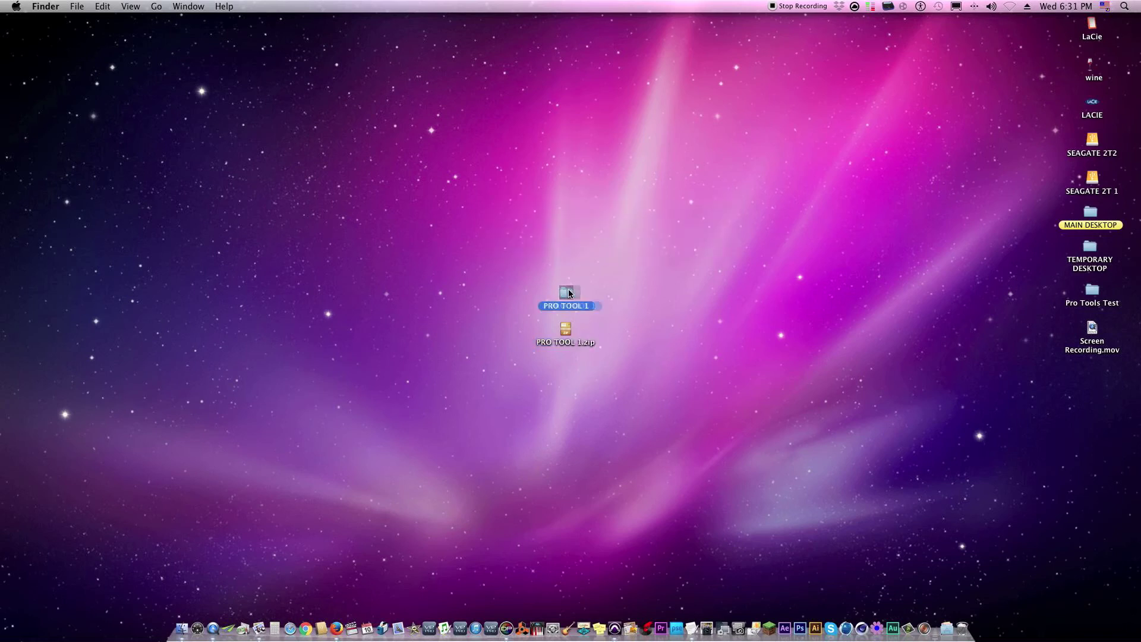
# Step: Move the PRO TOOL 1 folder to the right and select PRO TOOL 1.zip alone
pyautogui.moveTo(569, 292); pyautogui.dragTo(776, 297)
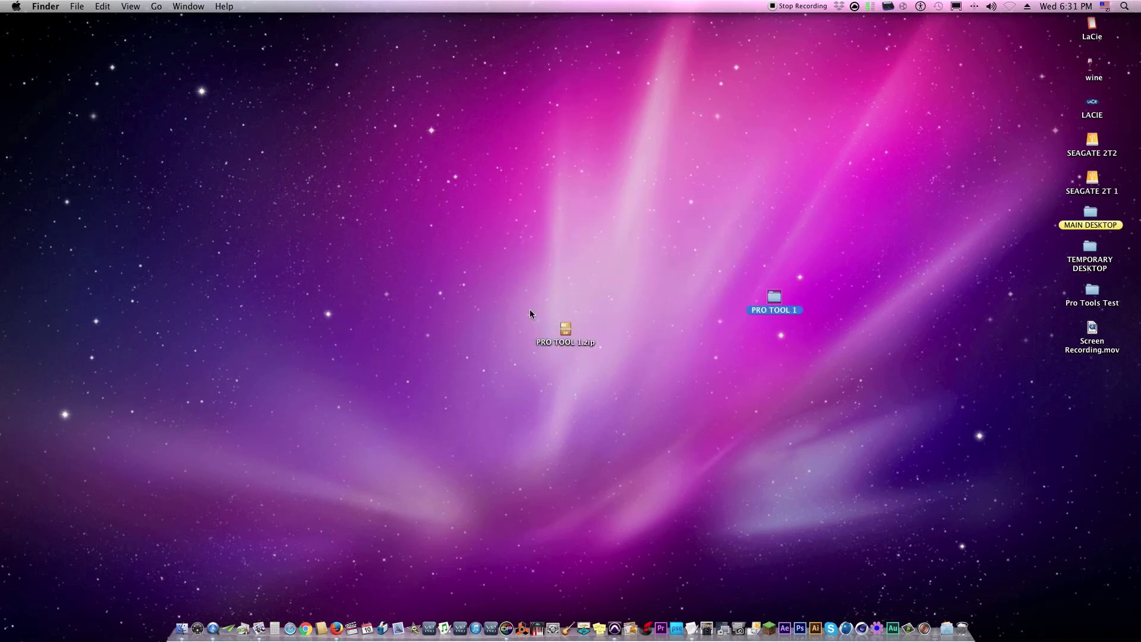
pyautogui.moveTo(530, 312); pyautogui.dragTo(591, 369)
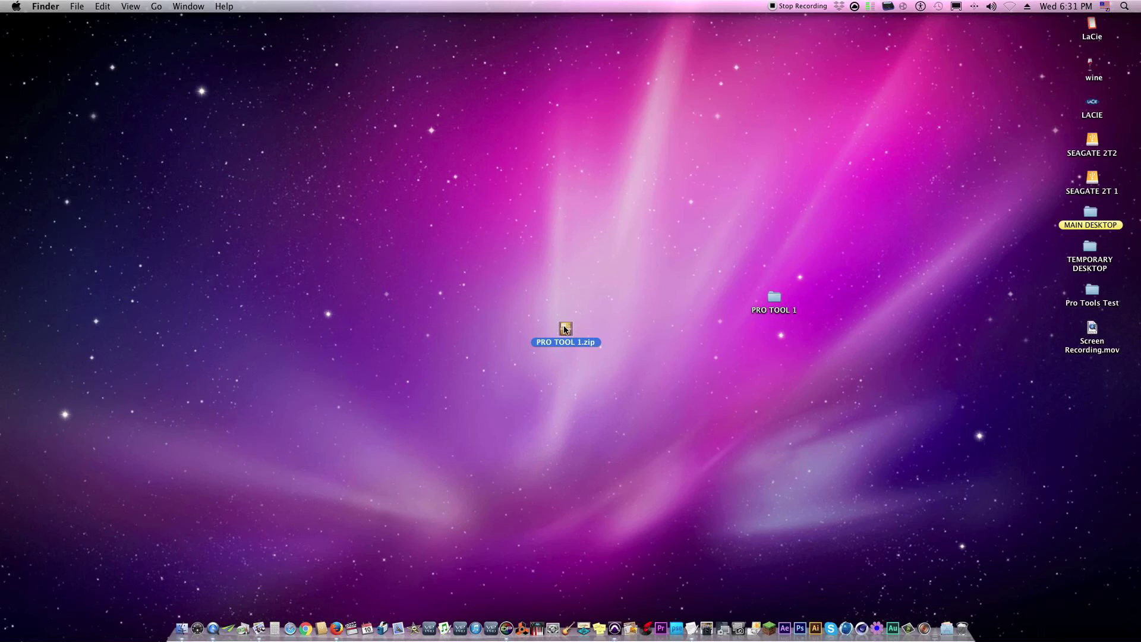
# Step: Unpack PRO TOOL 1.zip with The Unarchiver, keeping its progress window in view
pyautogui.doubleClick(565, 330)
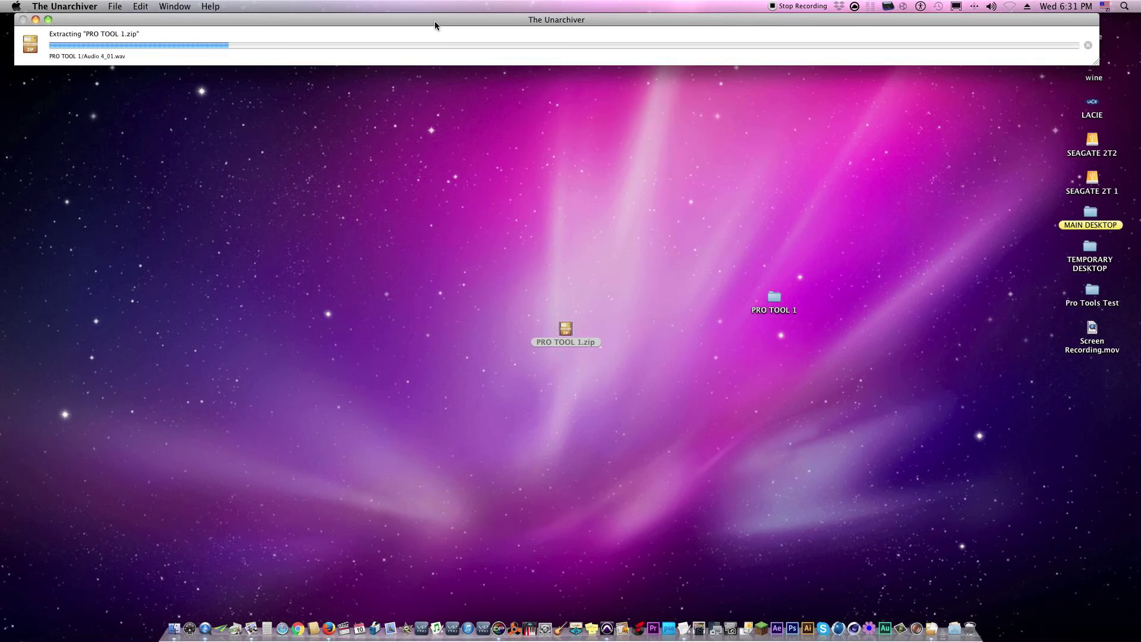
pyautogui.moveTo(434, 20); pyautogui.dragTo(442, 193)
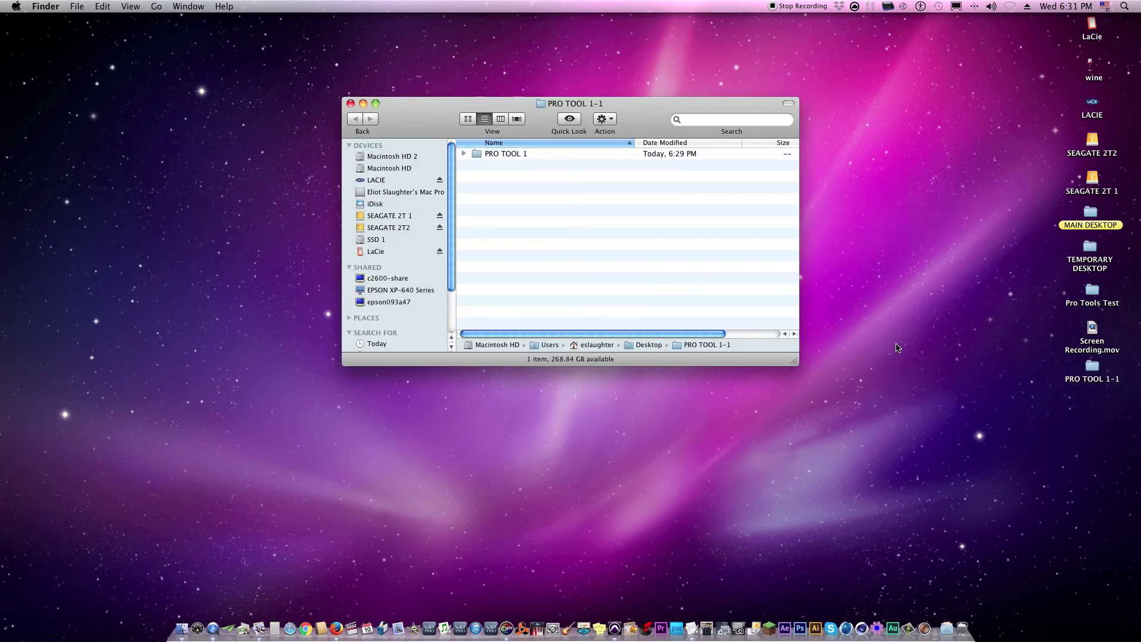
# Step: Place PRO TOOL 1-1 beneath PRO TOOL 1, open it and expand the subfolder to verify 16 WAV stems
pyautogui.click(351, 104)
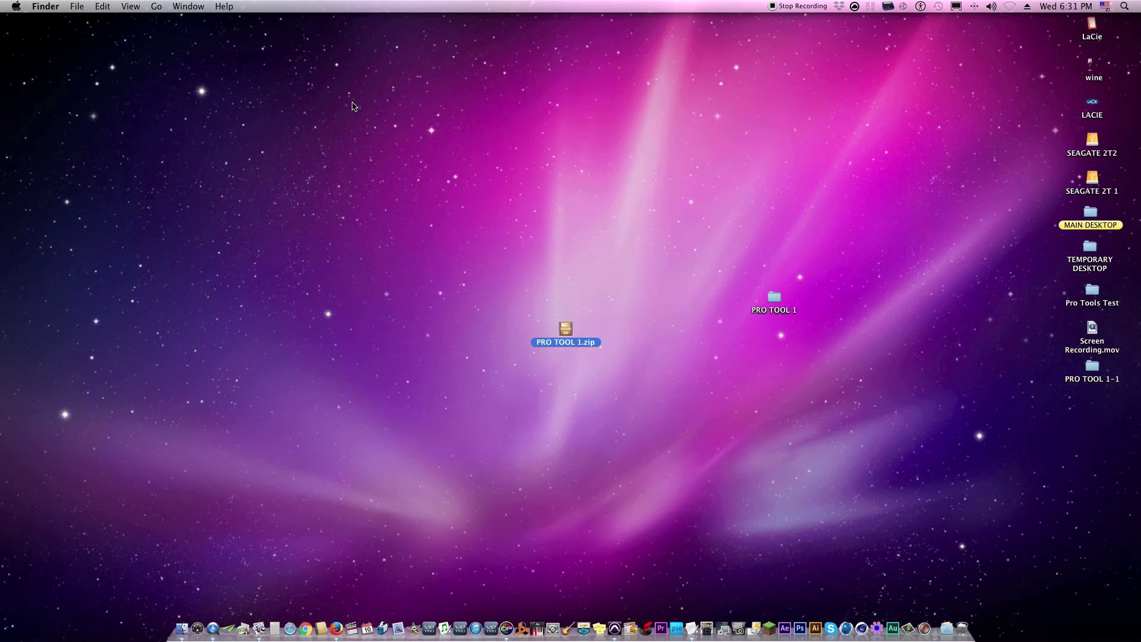
pyautogui.moveTo(1093, 369); pyautogui.dragTo(775, 342)
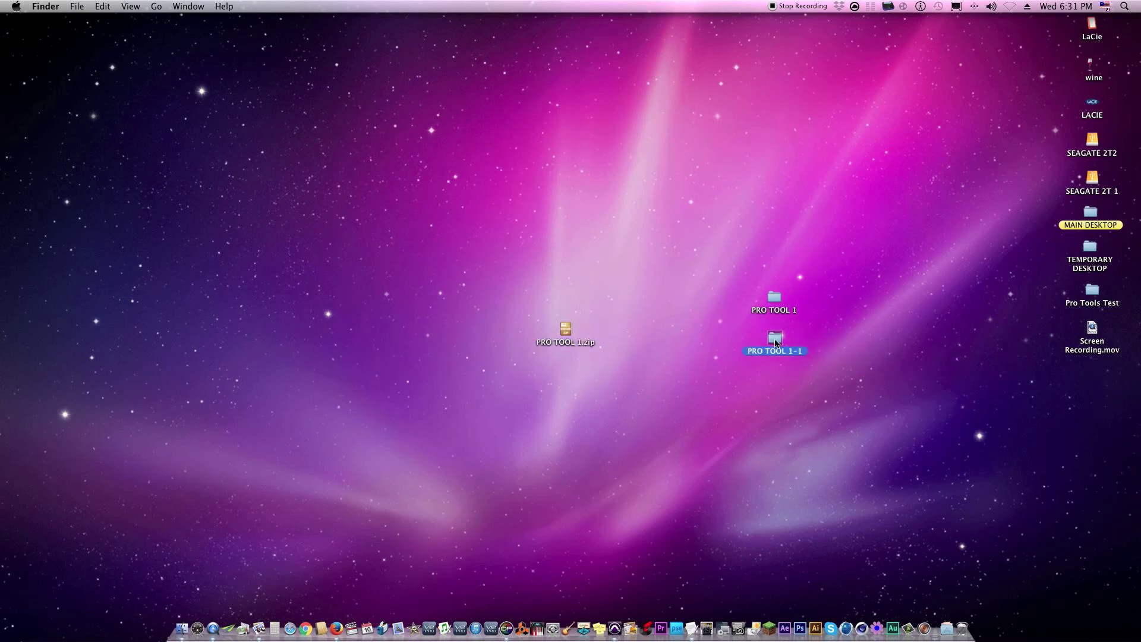
pyautogui.doubleClick(775, 340)
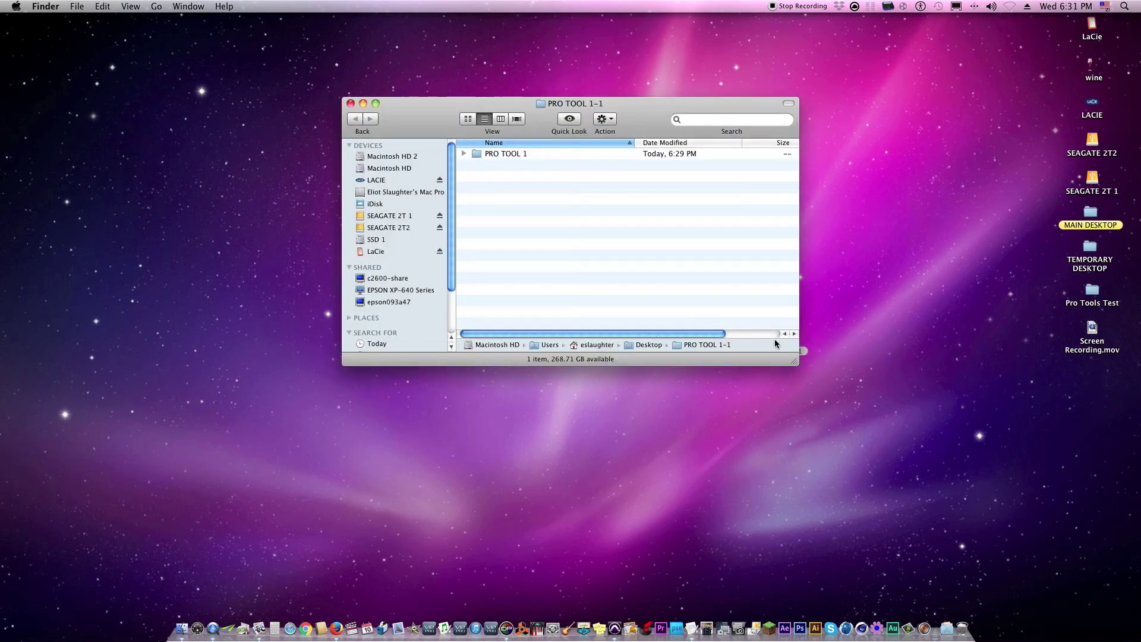
pyautogui.click(463, 154)
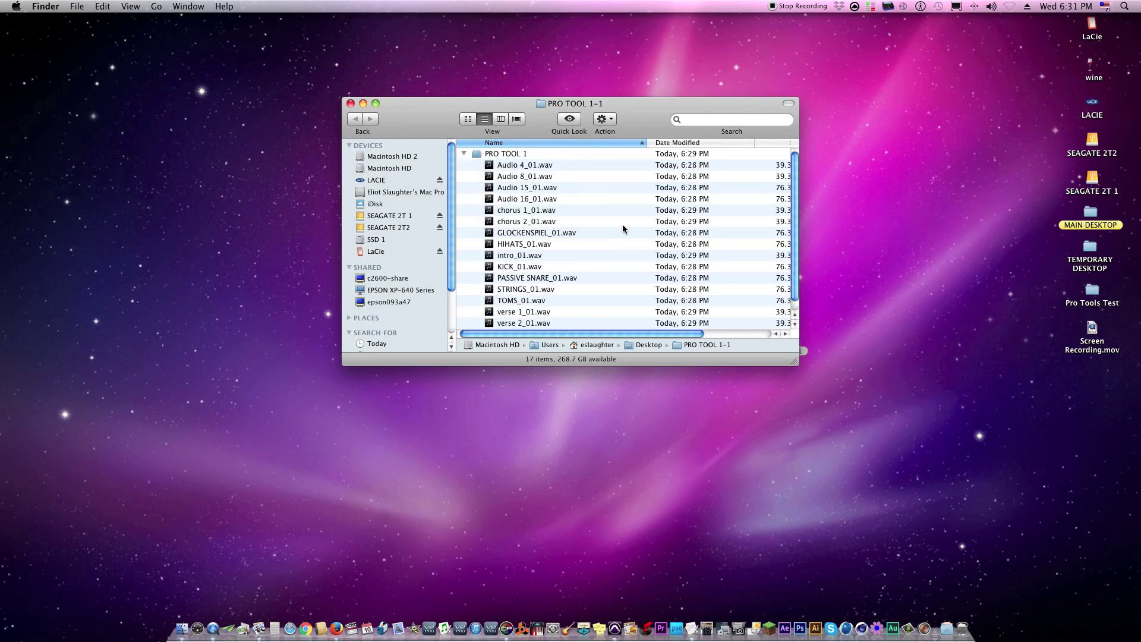
pyautogui.scroll(-1, 622, 228)
pyautogui.scroll(1, 622, 228)
pyautogui.moveTo(794, 361); pyautogui.dragTo(844, 407)
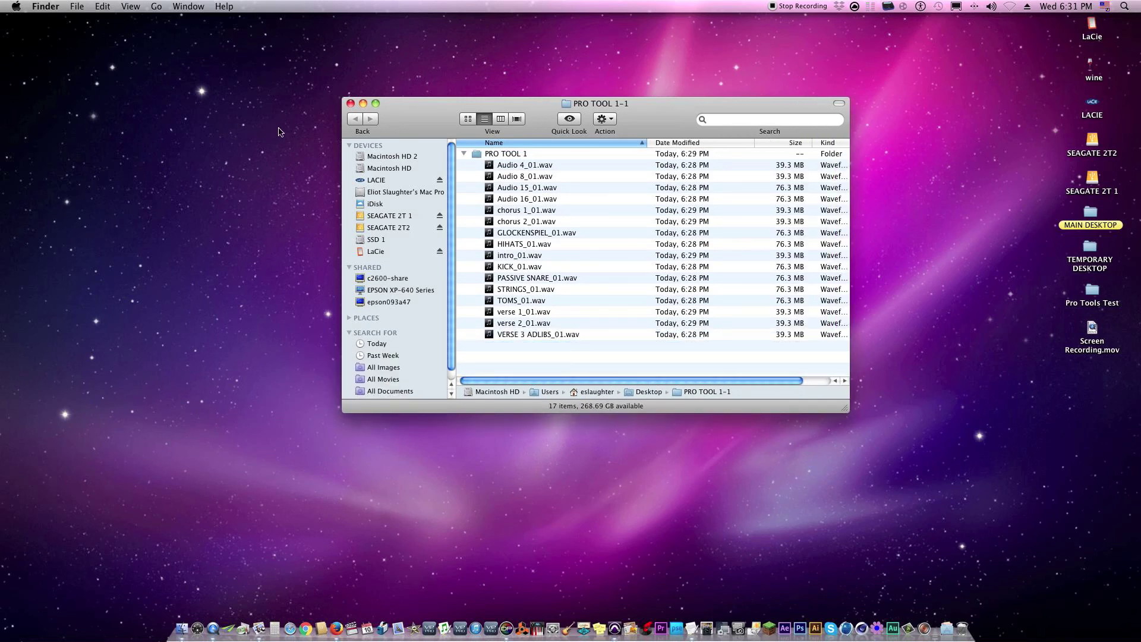
# Step: Close the PRO TOOL 1-1 window and drag PRO TOOL 1.zip beneath PRO TOOL 1-1
pyautogui.click(350, 103)
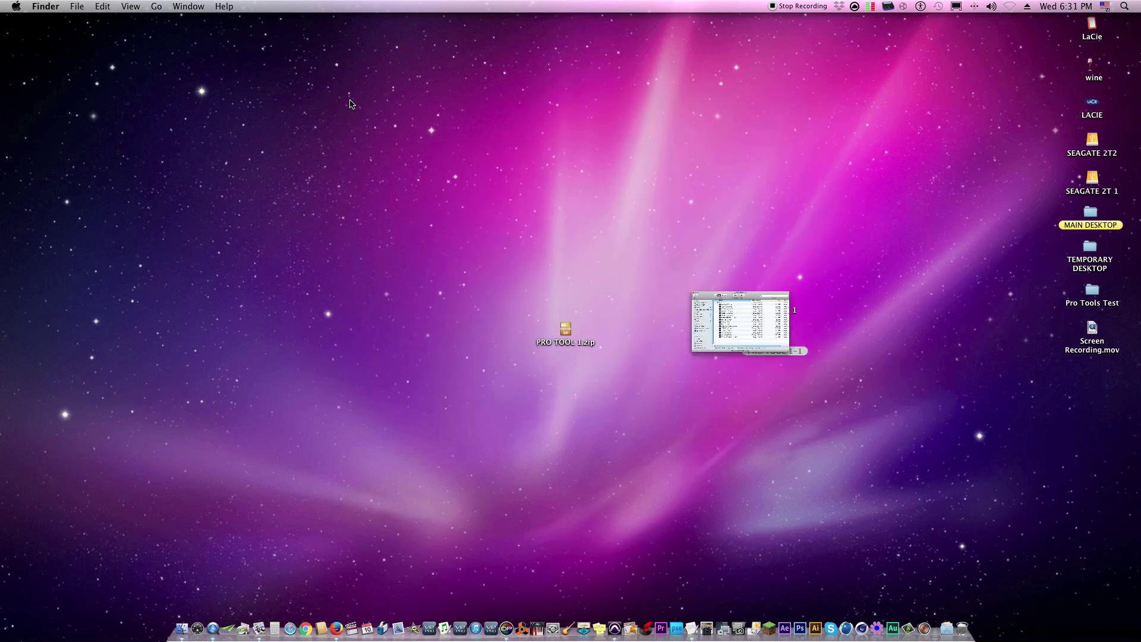
pyautogui.moveTo(577, 331); pyautogui.dragTo(774, 381)
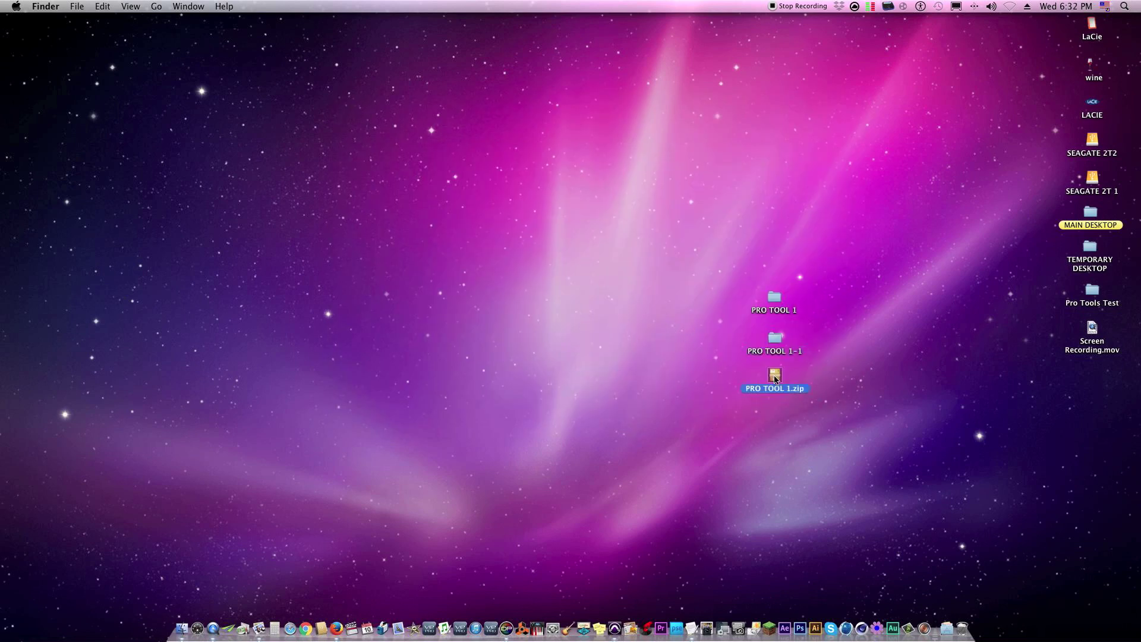
pyautogui.moveTo(775, 336); pyautogui.dragTo(774, 333)
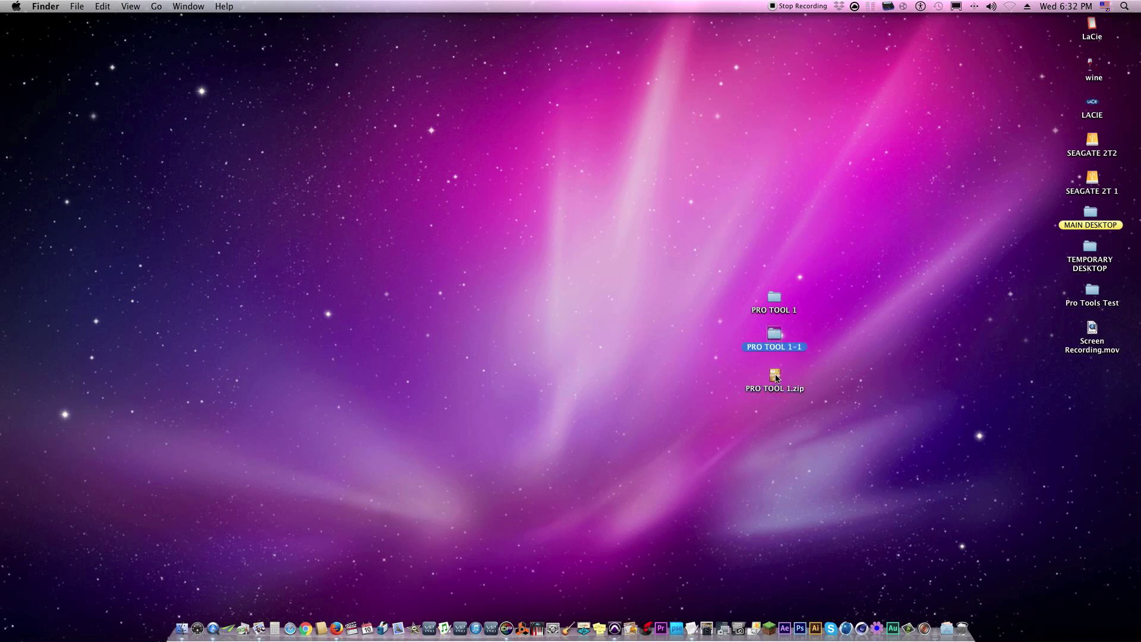
# Step: Reposition PRO TOOL 1.zip back under PRO TOOL 1-1 in the column, then deselect it
pyautogui.moveTo(776, 374); pyautogui.dragTo(492, 286)
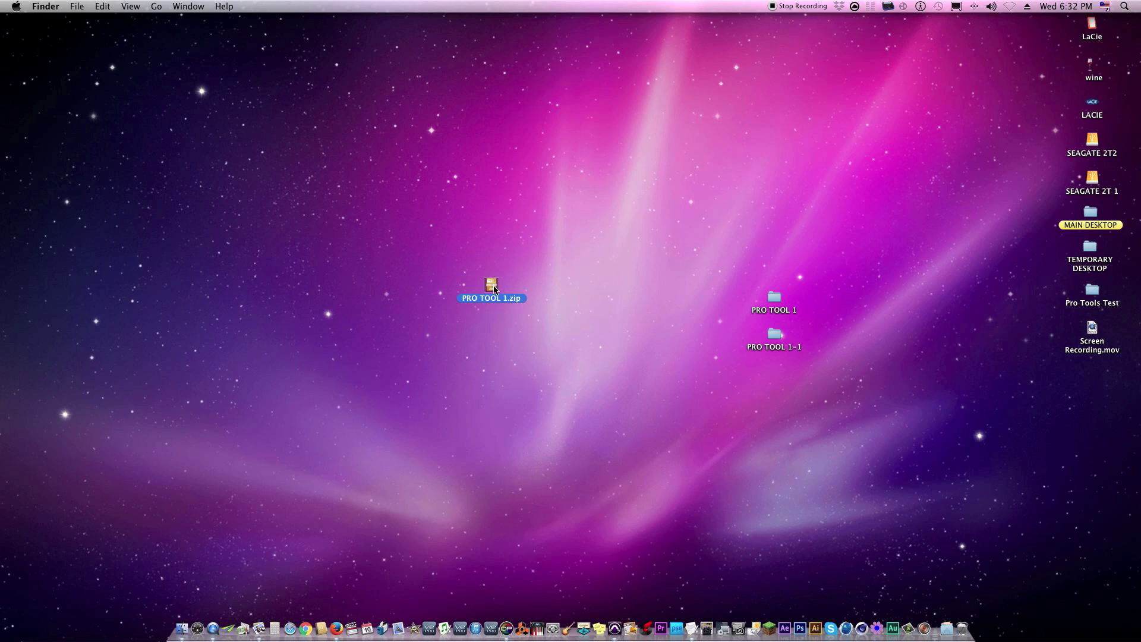
pyautogui.moveTo(443, 251); pyautogui.dragTo(560, 337)
pyautogui.click(562, 334)
pyautogui.moveTo(498, 289); pyautogui.dragTo(775, 373)
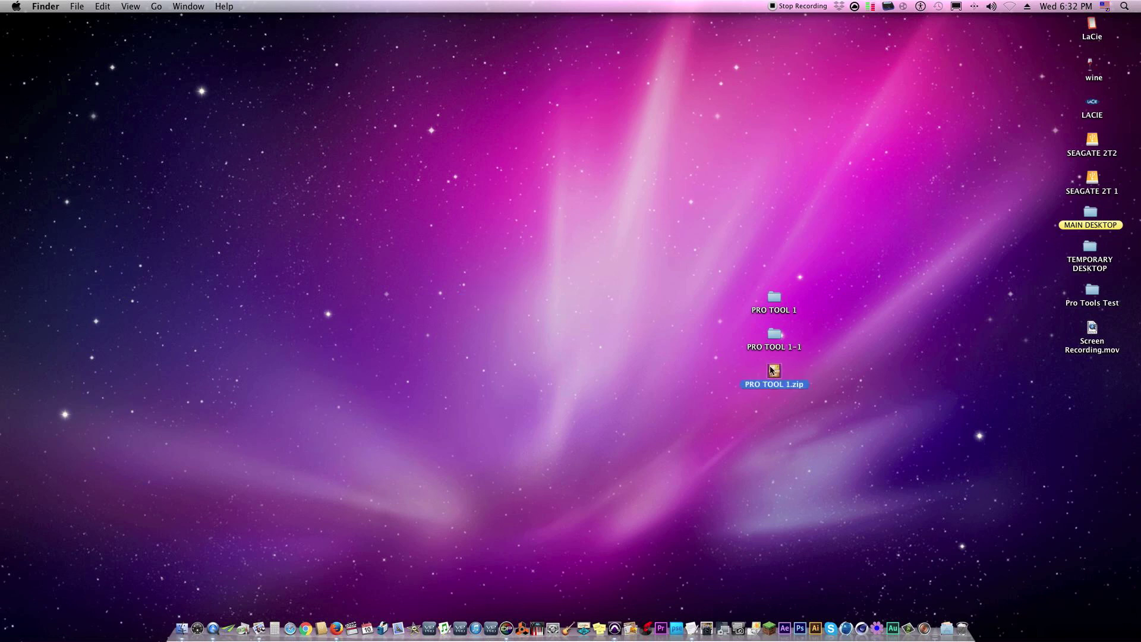
pyautogui.click(676, 346)
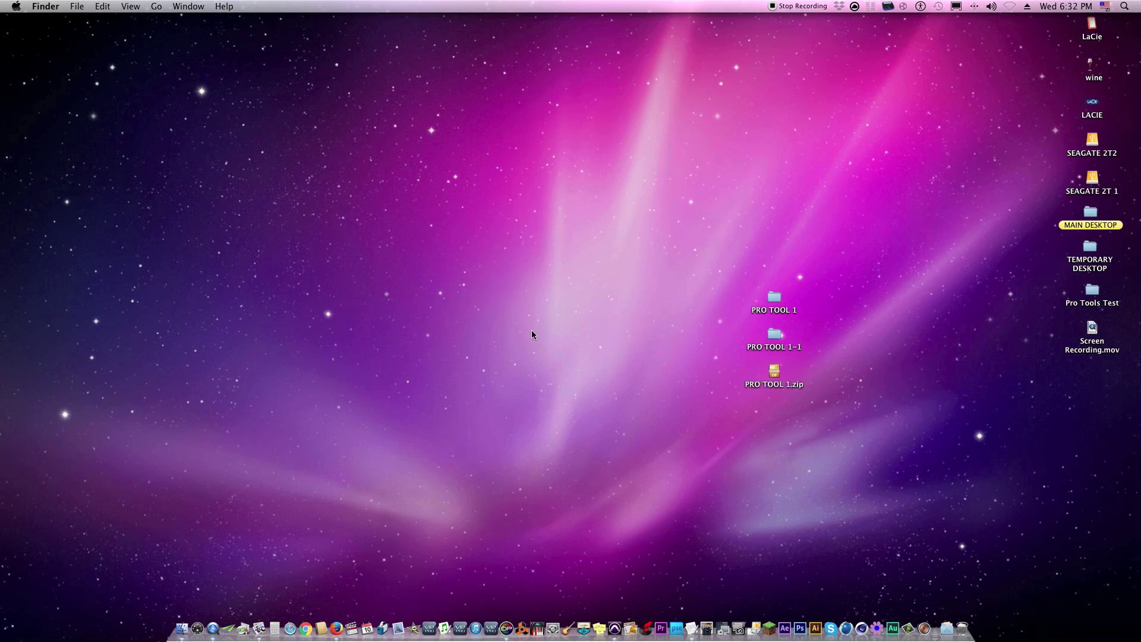